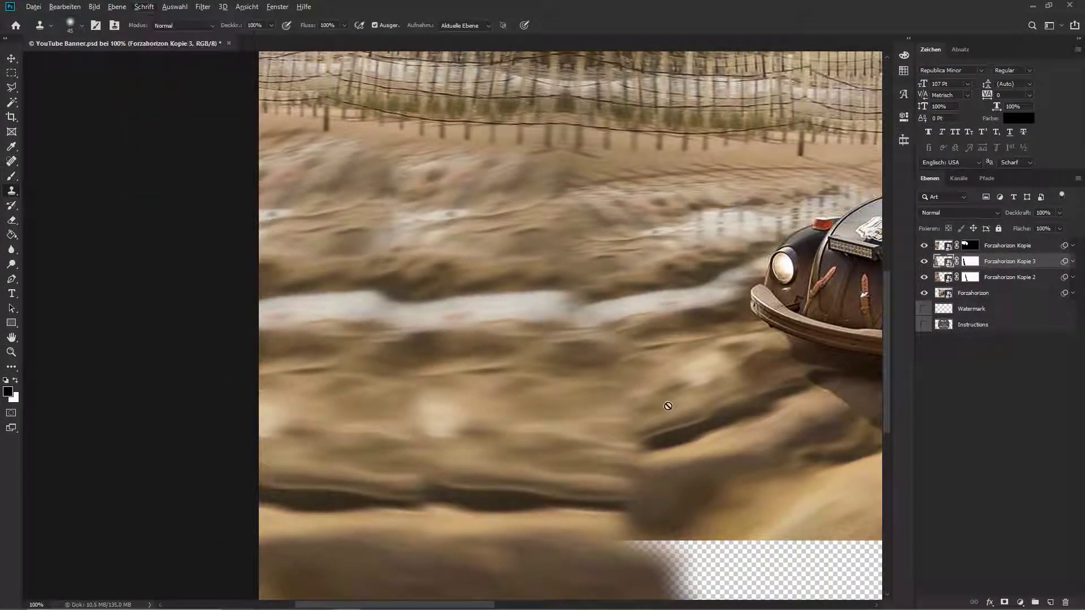
# - Sample a light sand brown and shift a sand patch into place on the banner's left
pyautogui.keyDown('alt'); pyautogui.click(331, 301); pyautogui.keyUp('alt')
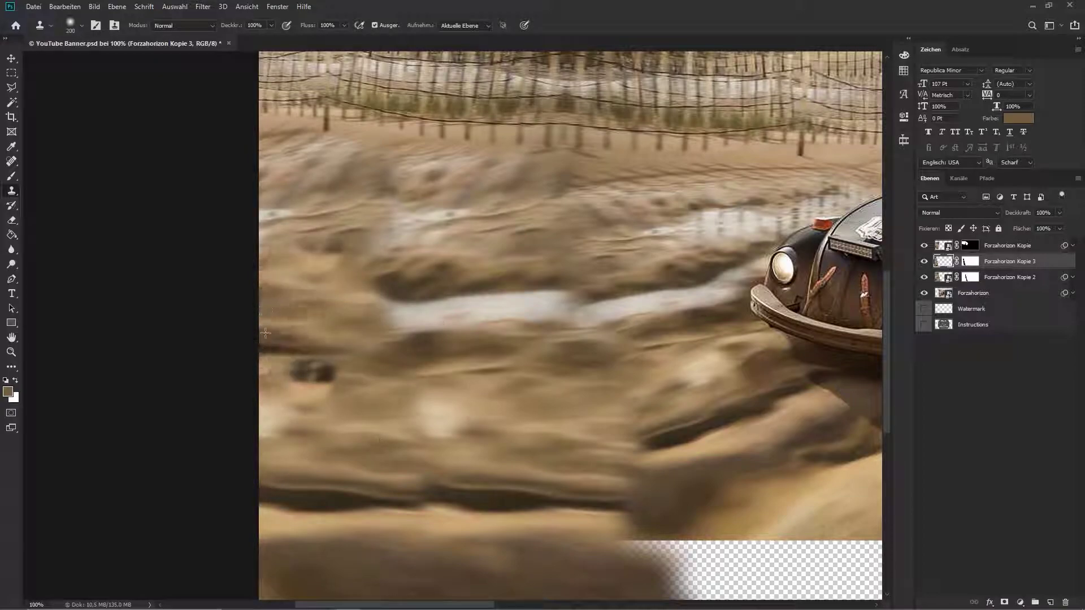
pyautogui.press('v')
pyautogui.moveTo(435, 329); pyautogui.dragTo(456, 315)
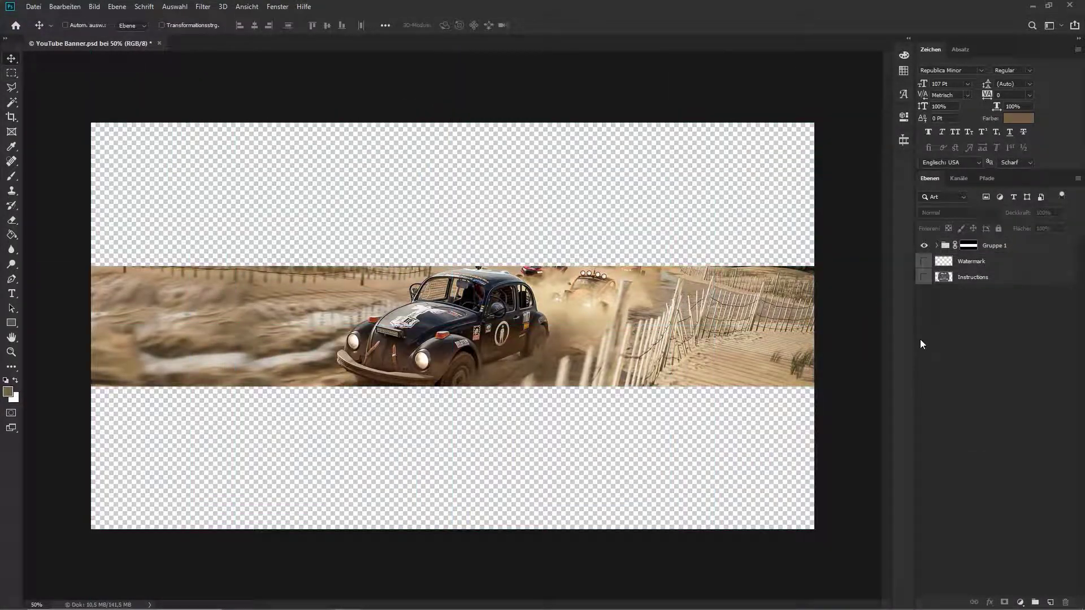
# - Shift the Forzahorizon Kopie 2 layer in Gruppe 1 to the left
pyautogui.click(937, 246)
pyautogui.click(1017, 277)
pyautogui.moveTo(443, 305); pyautogui.dragTo(76, 313)
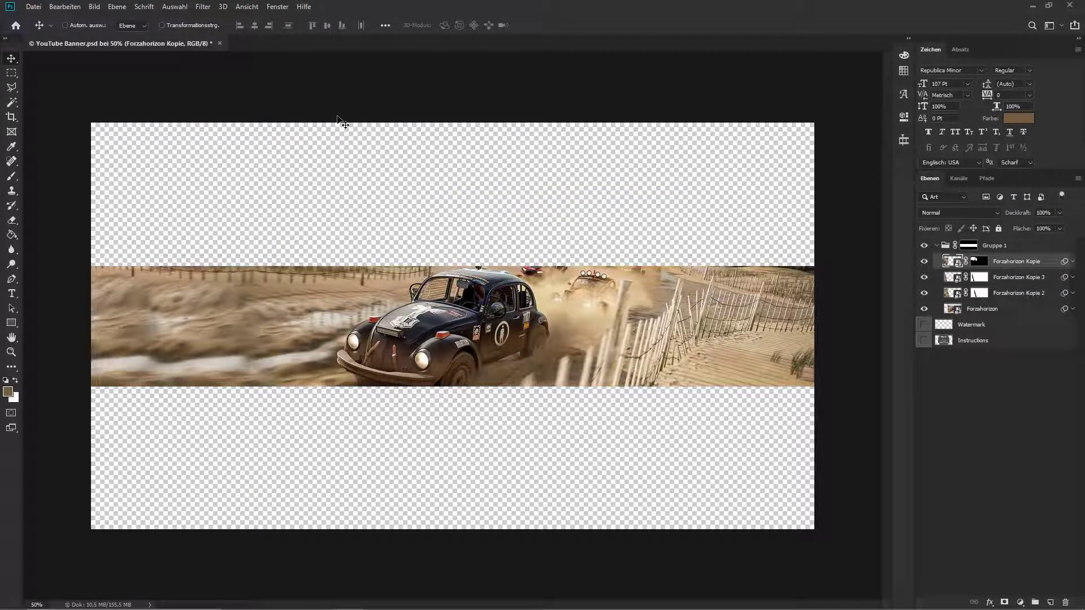
# - Add a filmstock_50 Color Lookup and a duplicate with a Fuji F125 look, then place maxresdefault
pyautogui.click(1020, 602)
pyautogui.click(994, 561)
pyautogui.scroll(-1, 854, 150)
pyautogui.scroll(-2, 855, 150)
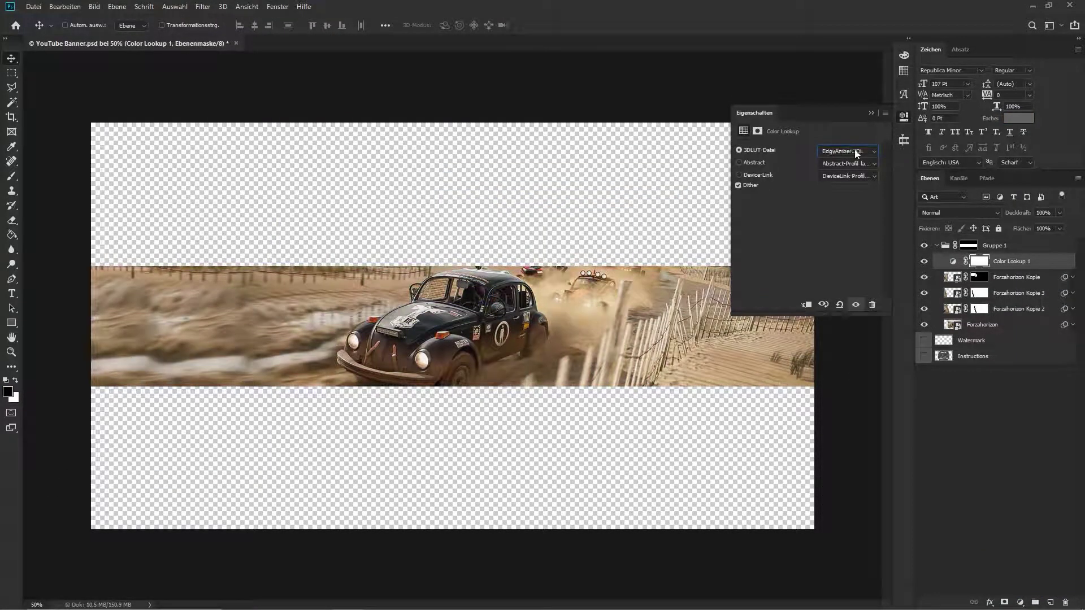
pyautogui.scroll(-1, 855, 150)
pyautogui.hotkey('ctrl', 'j')
pyautogui.scroll(-1, 856, 150)
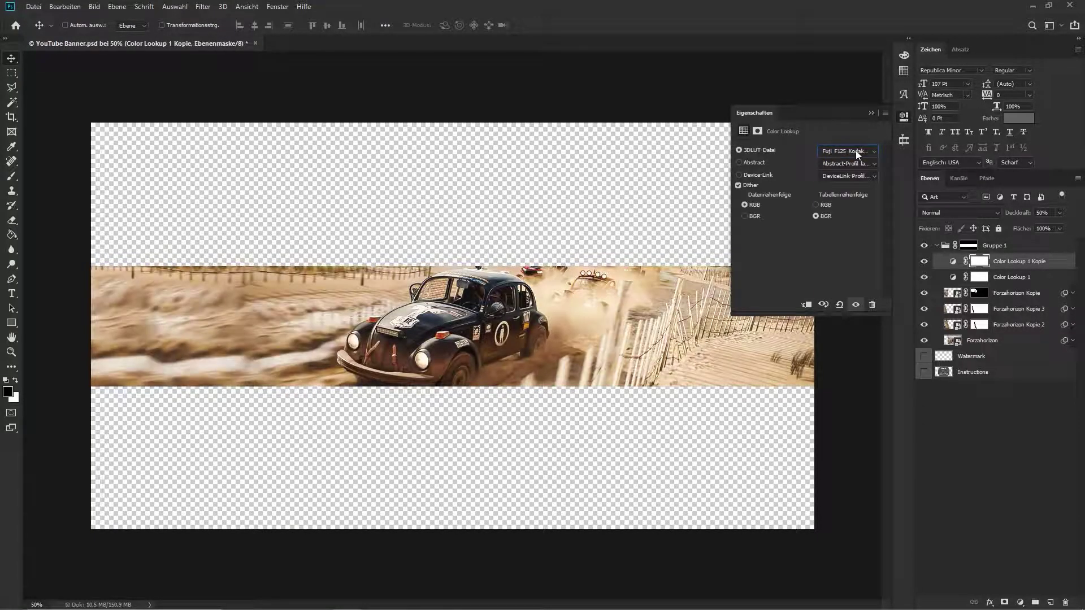
pyautogui.click(987, 405)
pyautogui.click(959, 213)
# - Screen the dust photo over the banner, then duplicate and transform the copy
pyautogui.click(950, 308)
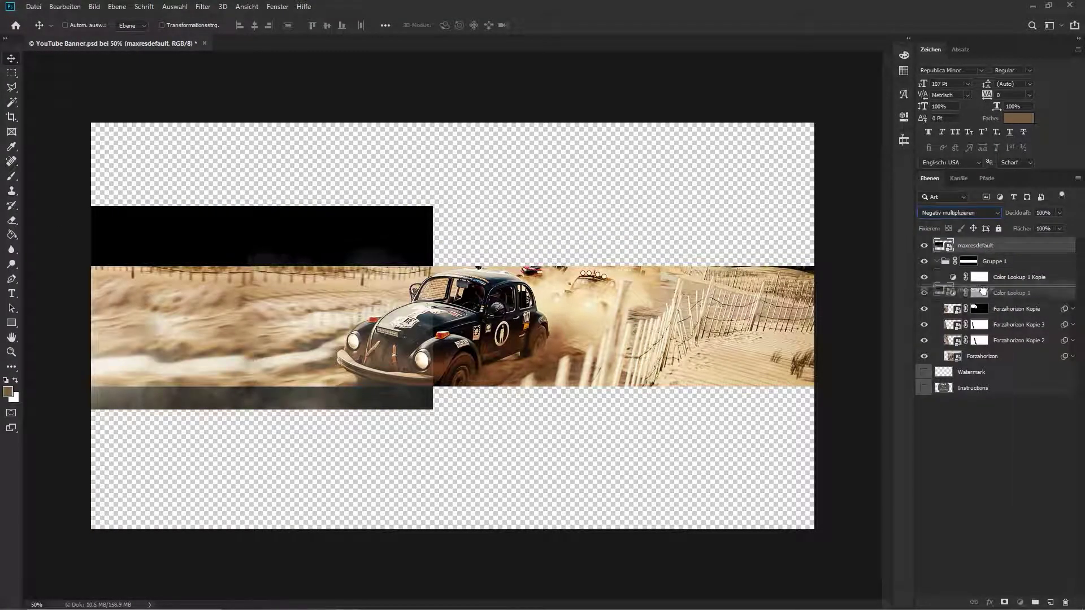
pyautogui.click(64, 6)
pyautogui.press('Escape')
pyautogui.hotkey('ctrl', 'j')
pyautogui.hotkey('ctrl', 't')
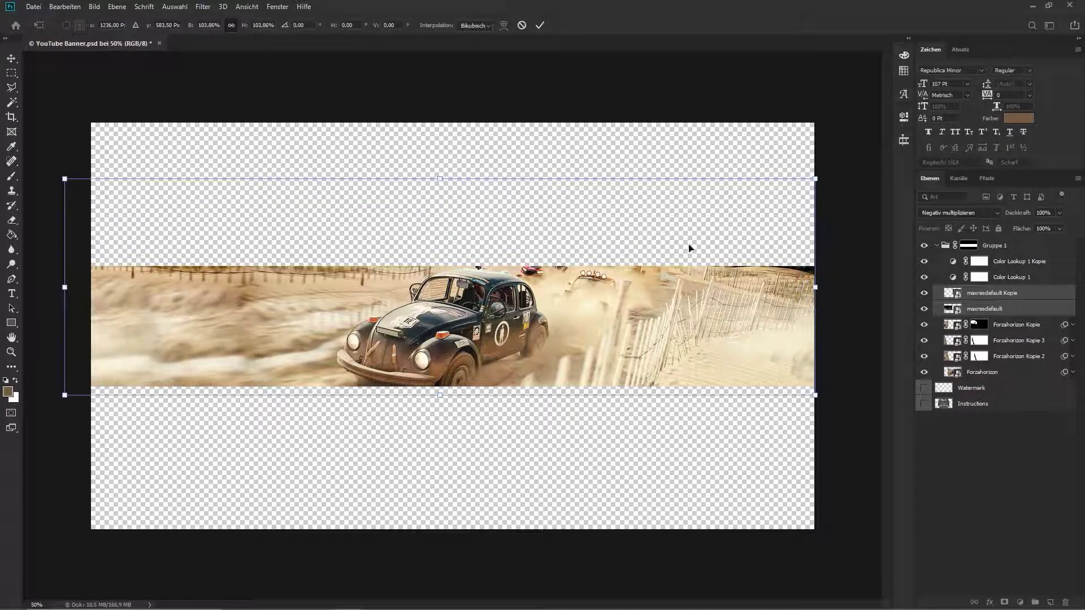
pyautogui.press('Return')
# - Place the smoke image in Screen mode across the banner and move a copy right
pyautogui.press('Return')
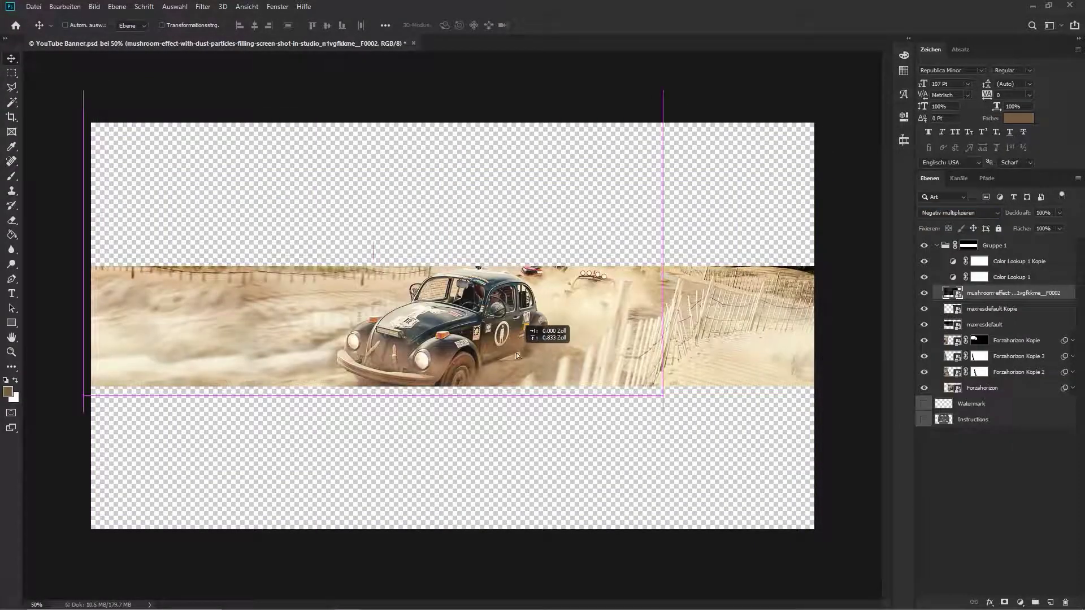
pyautogui.moveTo(557, 254); pyautogui.dragTo(491, 317)
pyautogui.press('Return')
pyautogui.click(959, 212)
pyautogui.click(950, 307)
pyautogui.moveTo(223, 368); pyautogui.dragTo(696, 347)
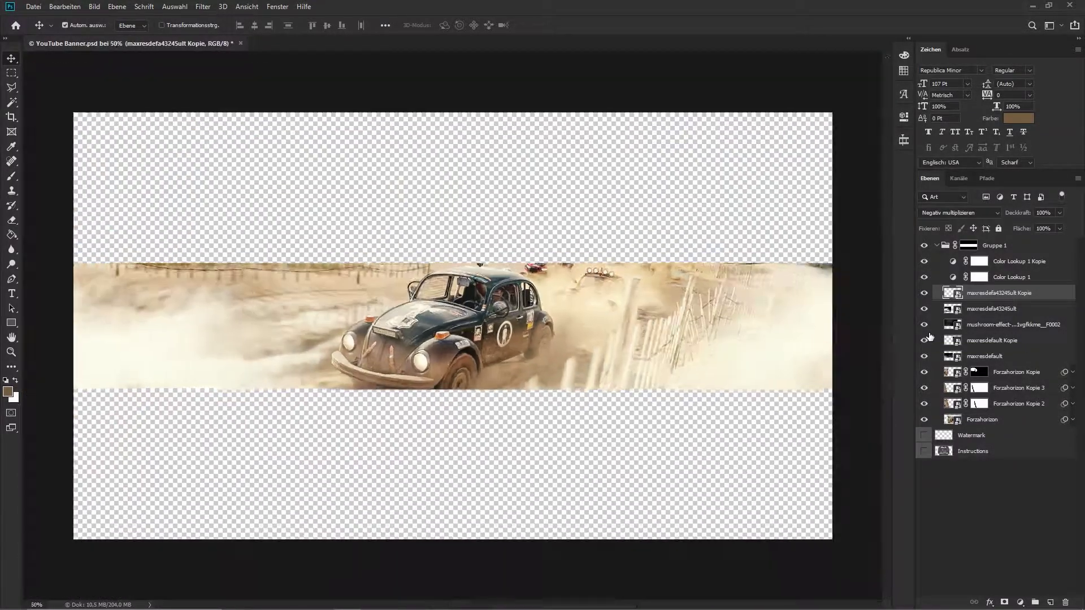
# - Add a Brightness/Contrast adjustment and place the Forza Horizon 4 logo over the car
pyautogui.hotkey('ctrl', '+')
pyautogui.click(1020, 602)
pyautogui.click(1012, 432)
pyautogui.click(982, 498)
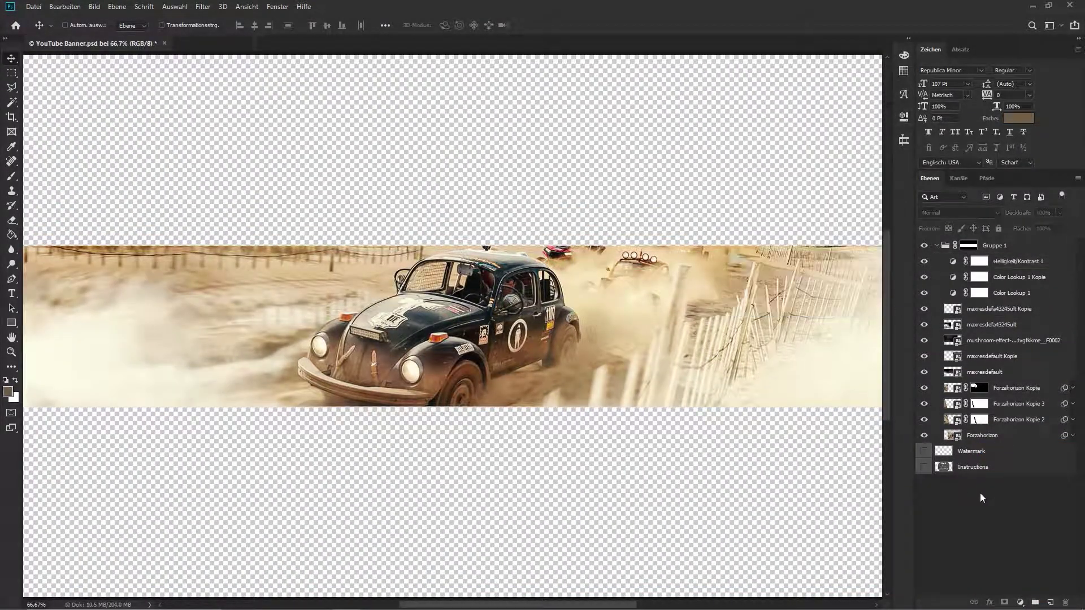
pyautogui.moveTo(685, 121); pyautogui.dragTo(519, 262)
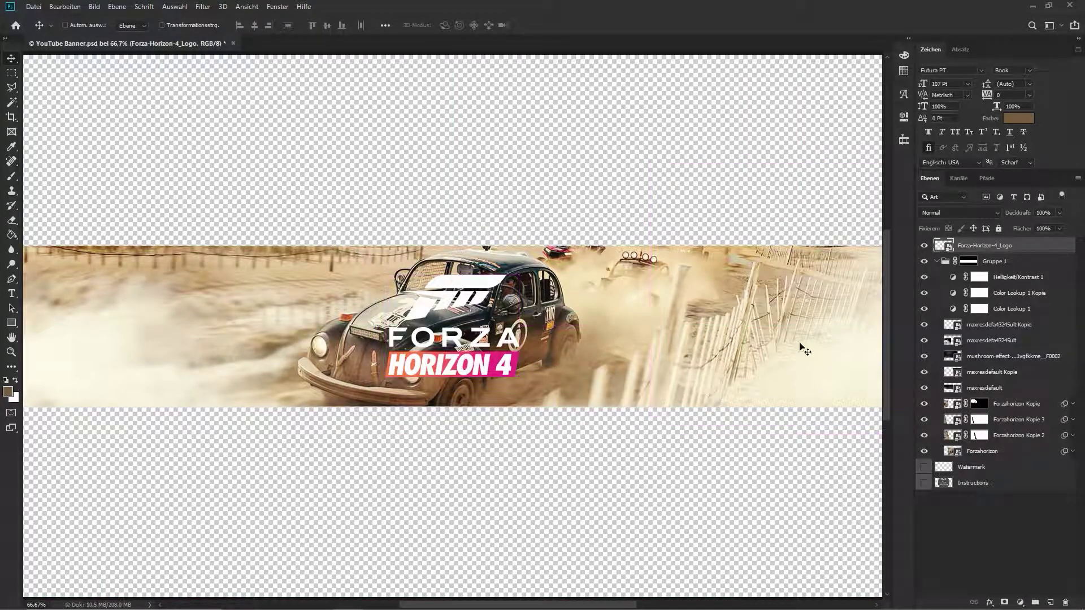
# - Open the logo smart object, crop its canvas and scale HORIZON 4 to fit the bar
pyautogui.rightClick(995, 245)
pyautogui.click(995, 245)
pyautogui.press('c')
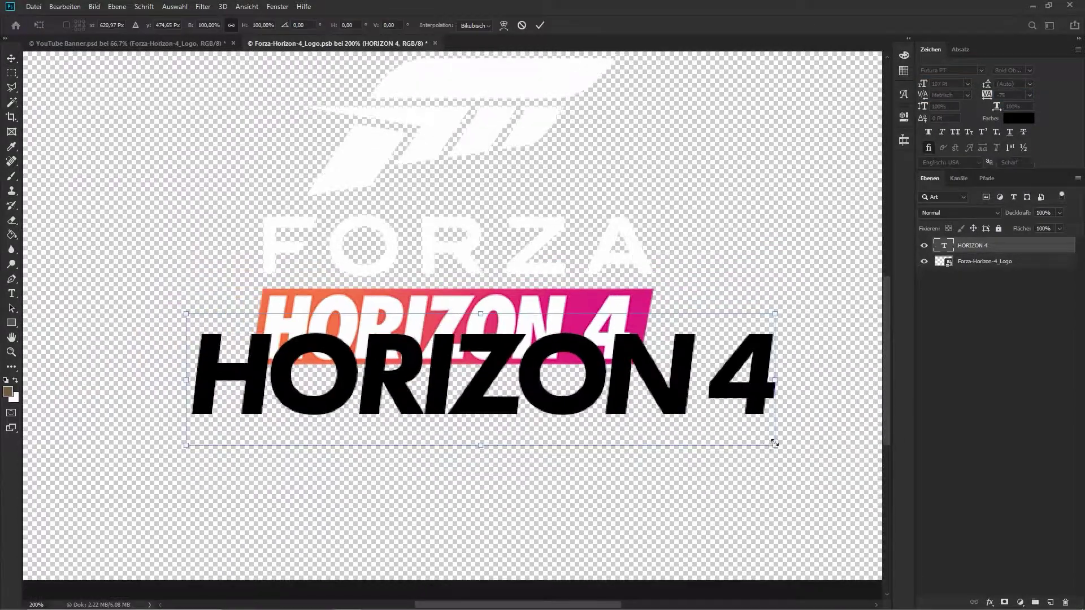
pyautogui.moveTo(774, 442); pyautogui.dragTo(689, 278)
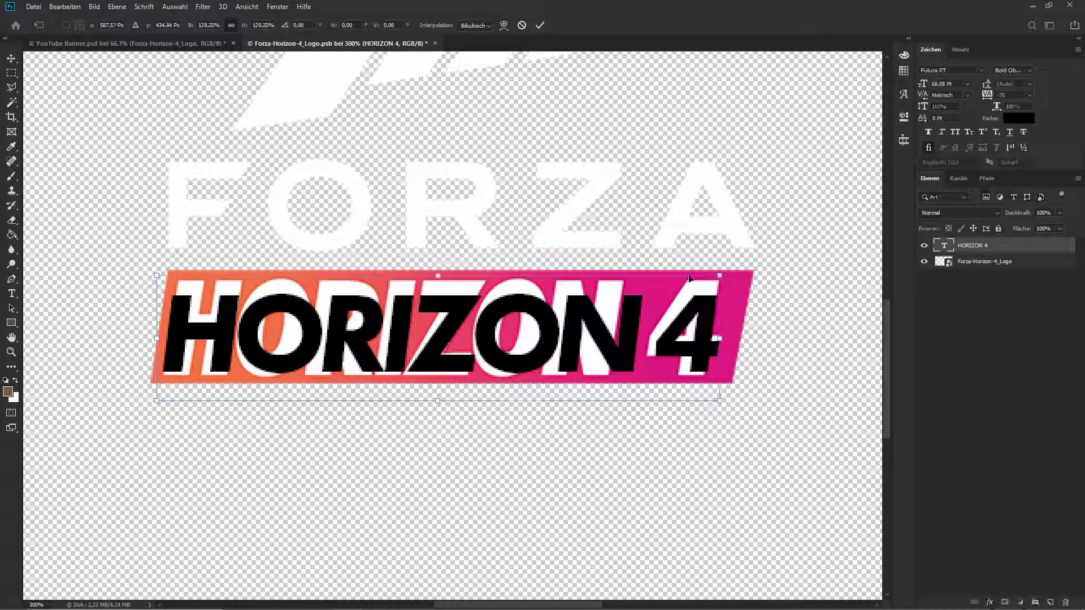
pyautogui.press('Return')
# - Narrow the HORIZON 4 text slightly and make it Extra Bold
pyautogui.click(65, 6)
pyautogui.moveTo(80, 264)
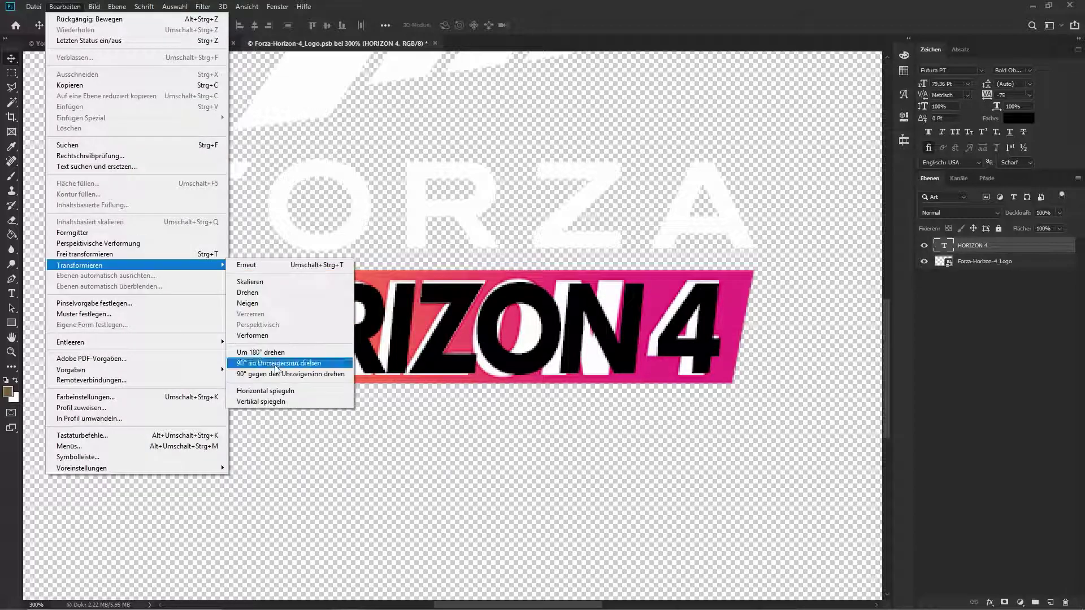
pyautogui.click(250, 282)
pyautogui.moveTo(727, 335); pyautogui.dragTo(709, 337)
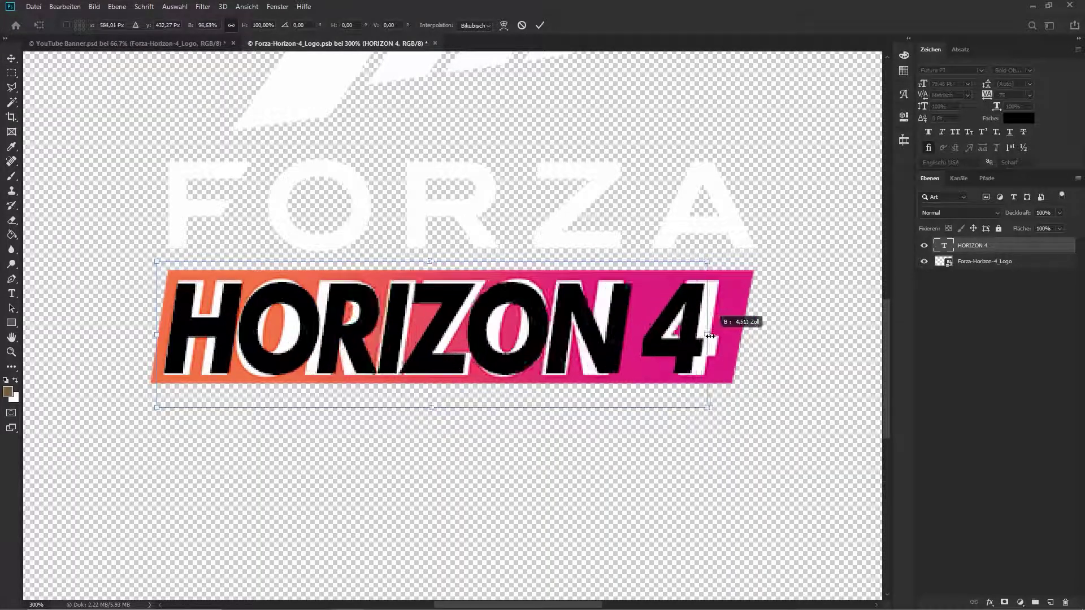
pyautogui.press('Return')
pyautogui.click(1016, 135)
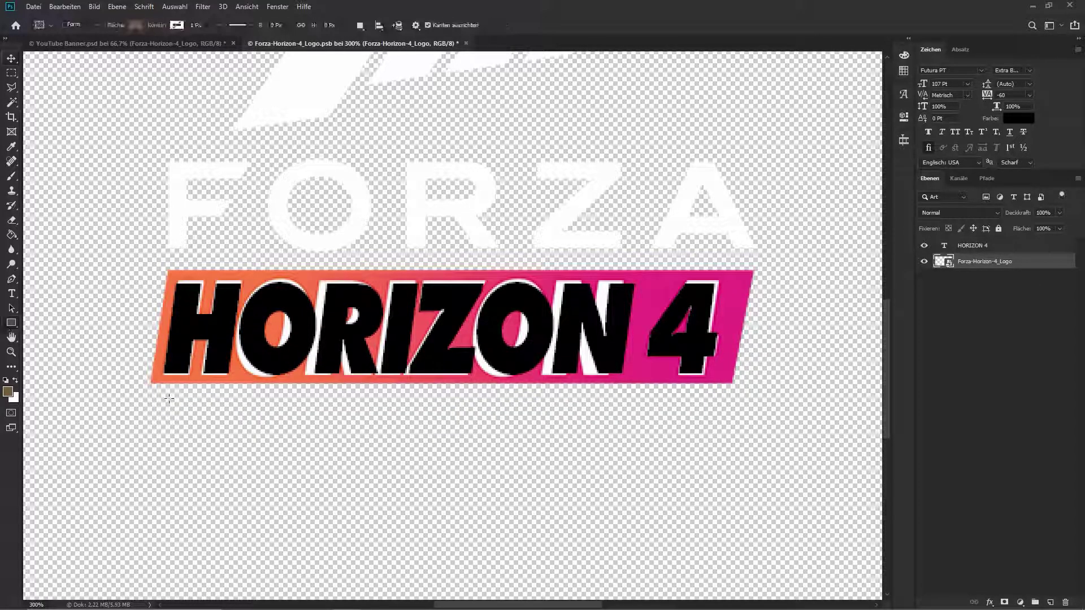
# - Draw a rectangle beneath the logo text and skew it to match the logo bar
pyautogui.moveTo(707, 270); pyautogui.dragTo(732, 271)
pyautogui.moveTo(972, 261); pyautogui.dragTo(968, 293)
pyautogui.click(65, 6)
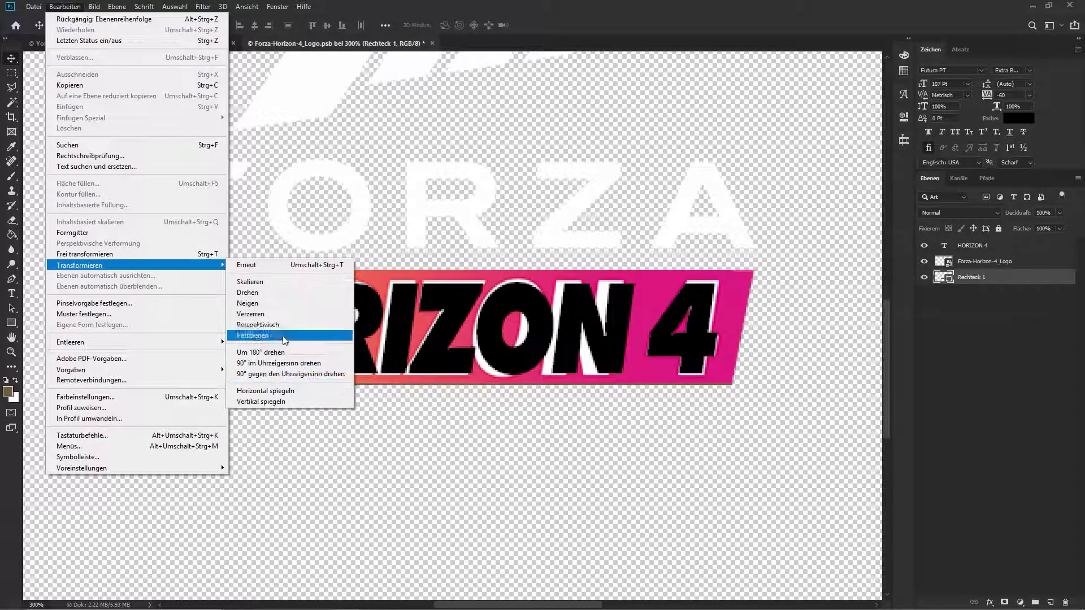
pyautogui.click(254, 309)
pyautogui.moveTo(447, 270); pyautogui.dragTo(468, 268)
# - Give the rectangle a gradient overlay with a pink end colour
pyautogui.doubleClick(960, 277)
pyautogui.click(557, 416)
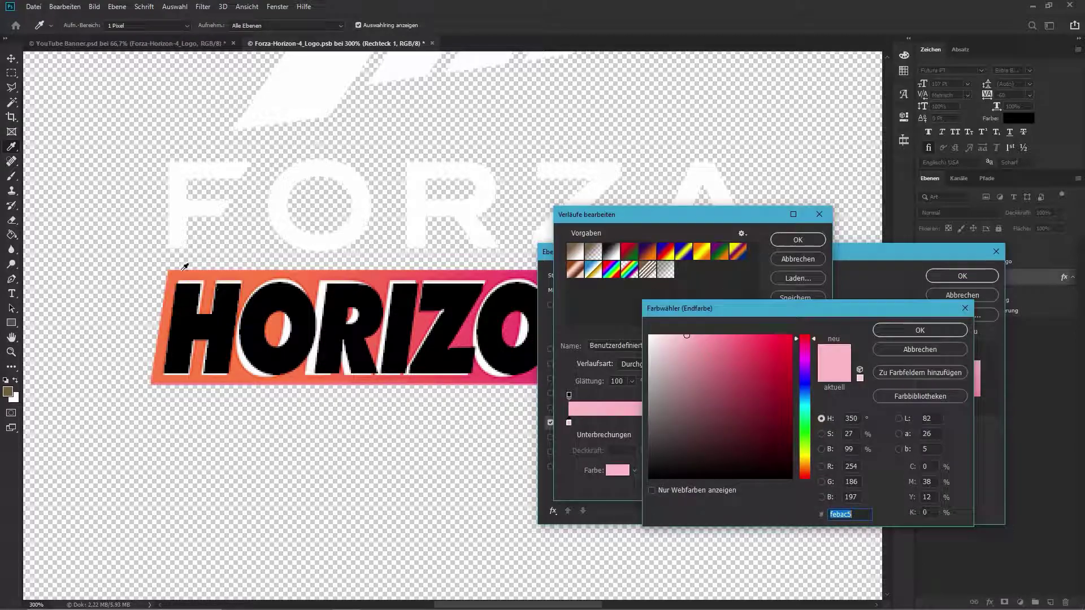
pyautogui.click(649, 524)
pyautogui.doubleClick(649, 524)
pyautogui.click(903, 448)
pyautogui.click(633, 340)
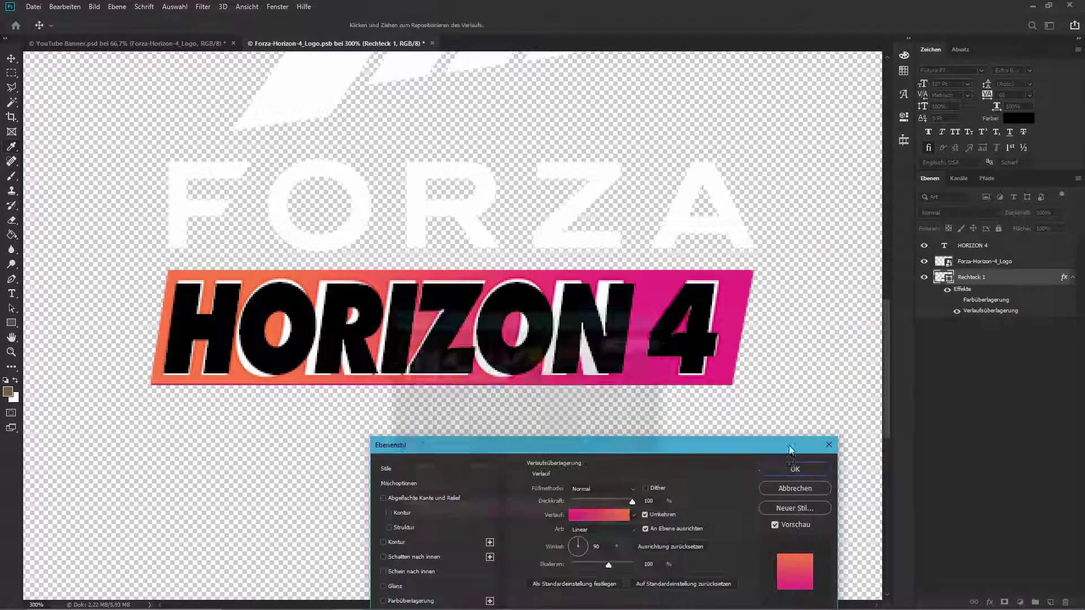
pyautogui.moveTo(509, 444); pyautogui.dragTo(742, 303)
# - Change the gradient's left stop to a lighter orange and apply the layer style
pyautogui.click(837, 369)
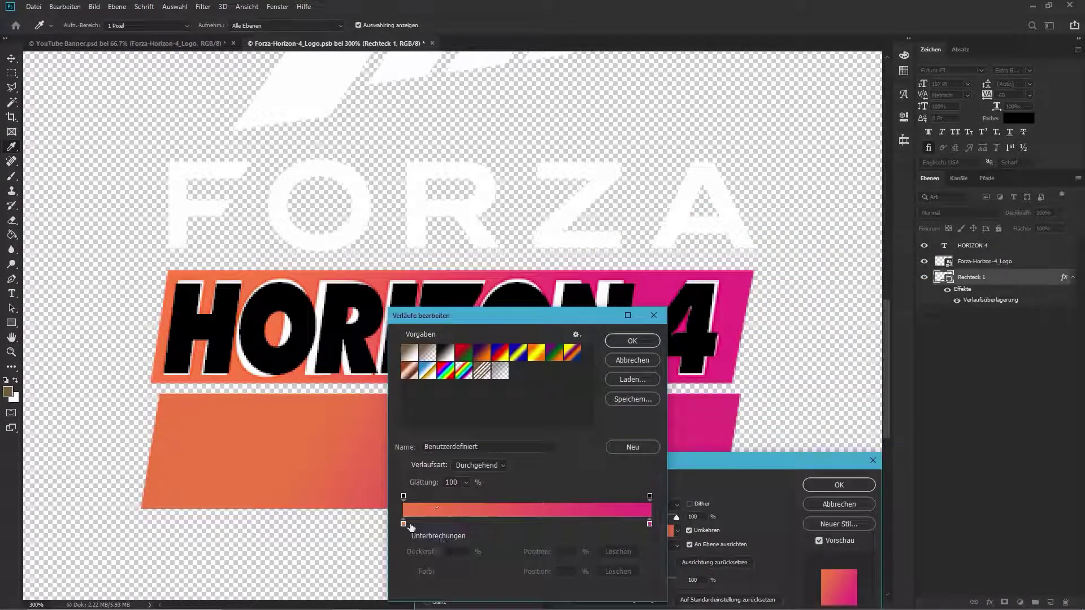
pyautogui.doubleClick(403, 524)
pyautogui.click(732, 419)
pyautogui.click(905, 410)
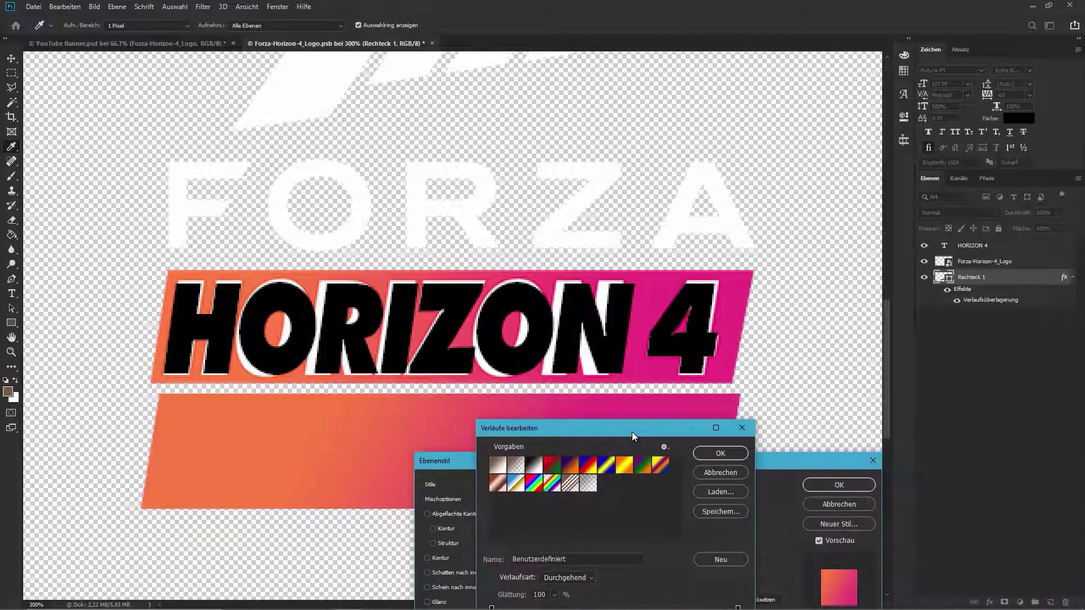
pyautogui.click(718, 452)
pyautogui.click(847, 452)
# - Move the gradient bar up behind the text, enter YOURNAME, and close the logo file
pyautogui.press('v')
pyautogui.moveTo(529, 439); pyautogui.dragTo(535, 319)
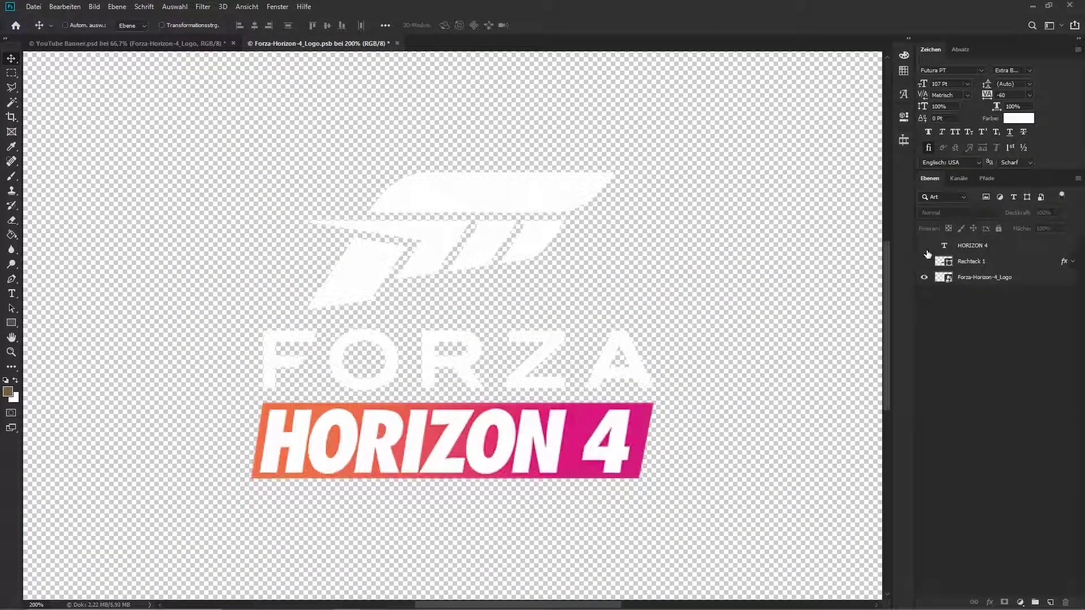
pyautogui.write('YOU')
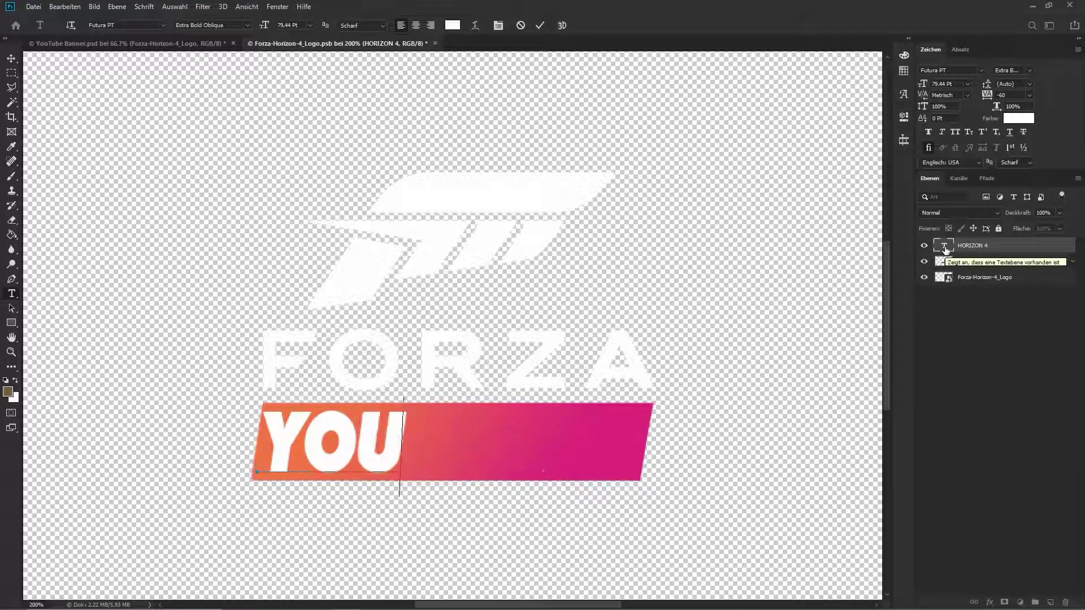
pyautogui.write('RNAME')
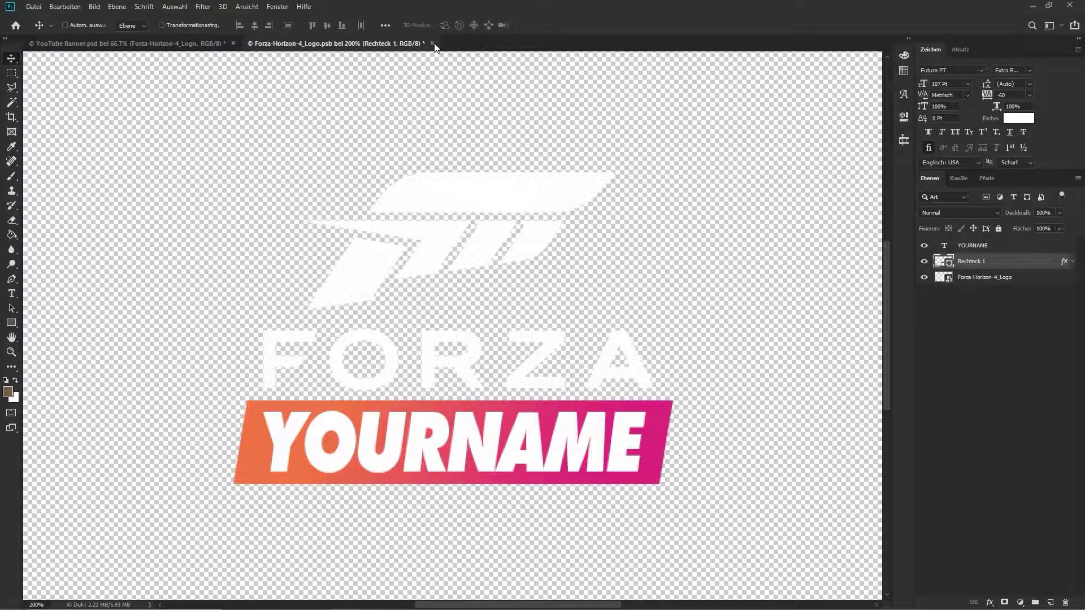
pyautogui.click(432, 43)
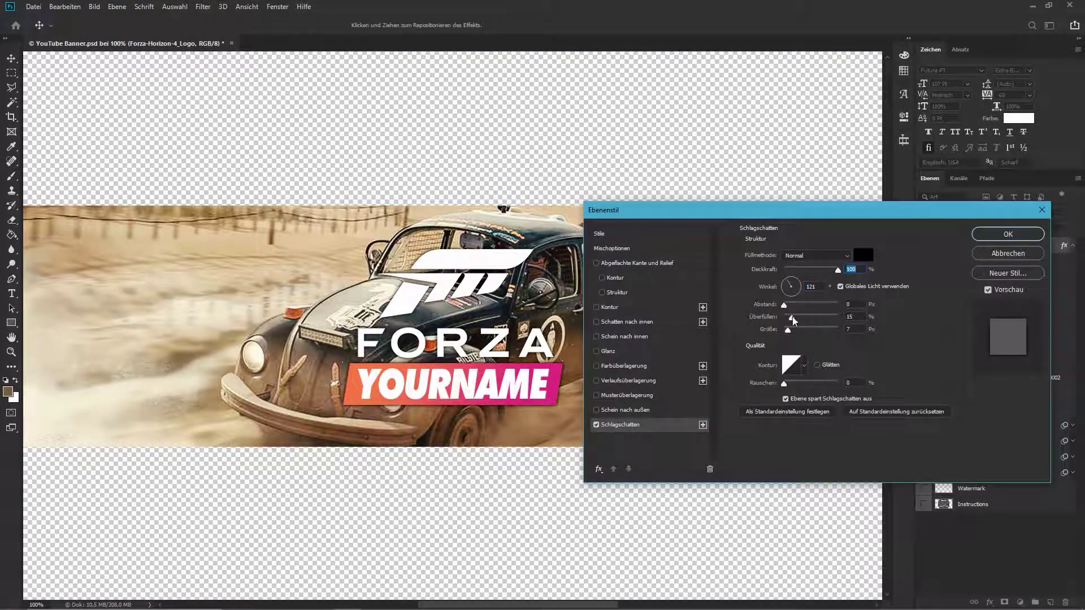
# - Give the logo an offset, enlarged, softer drop shadow at lower opacity
pyautogui.moveTo(788, 330); pyautogui.dragTo(797, 329)
pyautogui.moveTo(784, 305); pyautogui.dragTo(789, 305)
pyautogui.moveTo(838, 270); pyautogui.dragTo(826, 271)
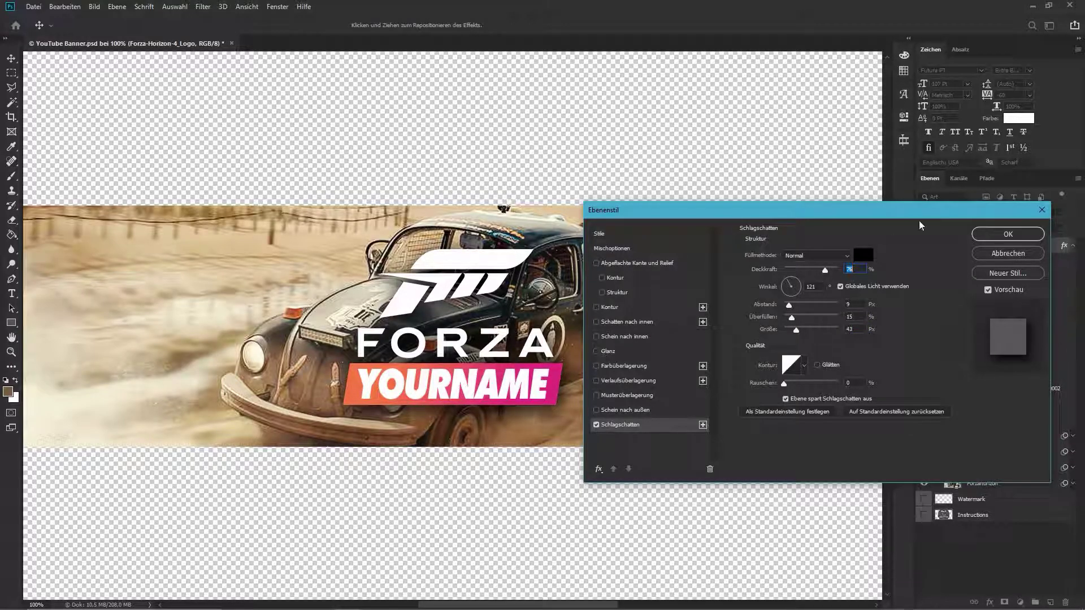
pyautogui.press('Return')
# - Add an empty layer above Gruppe 1 and move the colour adjustment layers to the top
pyautogui.click(1047, 600)
pyautogui.press('b')
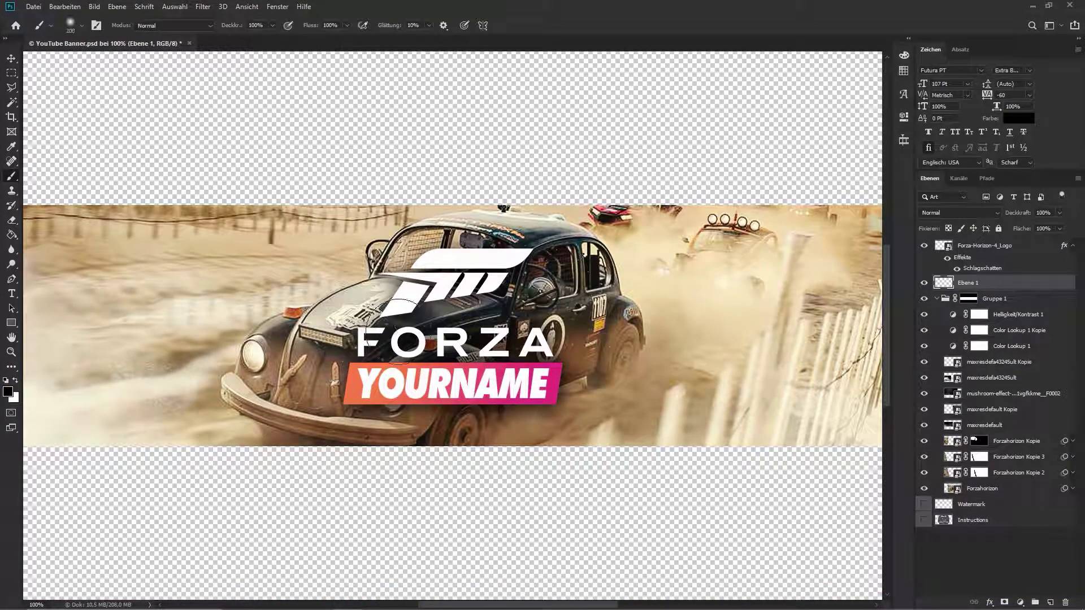
pyautogui.moveTo(399, 331); pyautogui.dragTo(463, 339)
pyautogui.hotkey('ctrl', 'z')
pyautogui.press('v')
pyautogui.moveTo(968, 283)
pyautogui.mouseDown()
pyautogui.moveTo(1002, 277)
pyautogui.moveTo(994, 243)
pyautogui.mouseUp()
# - Try a Crisp_Winter Color Lookup, undo it, and move Ebene 1 and the logo above the adjustments
pyautogui.click(1020, 603)
pyautogui.click(848, 150)
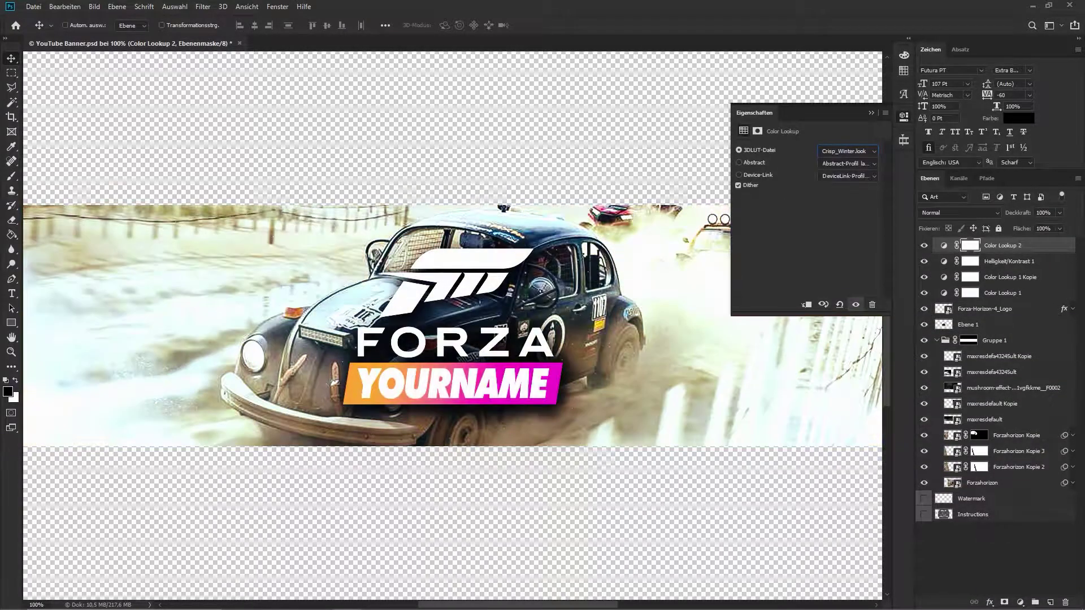
pyautogui.hotkey('ctrl', 'z')
pyautogui.moveTo(968, 324); pyautogui.dragTo(968, 249)
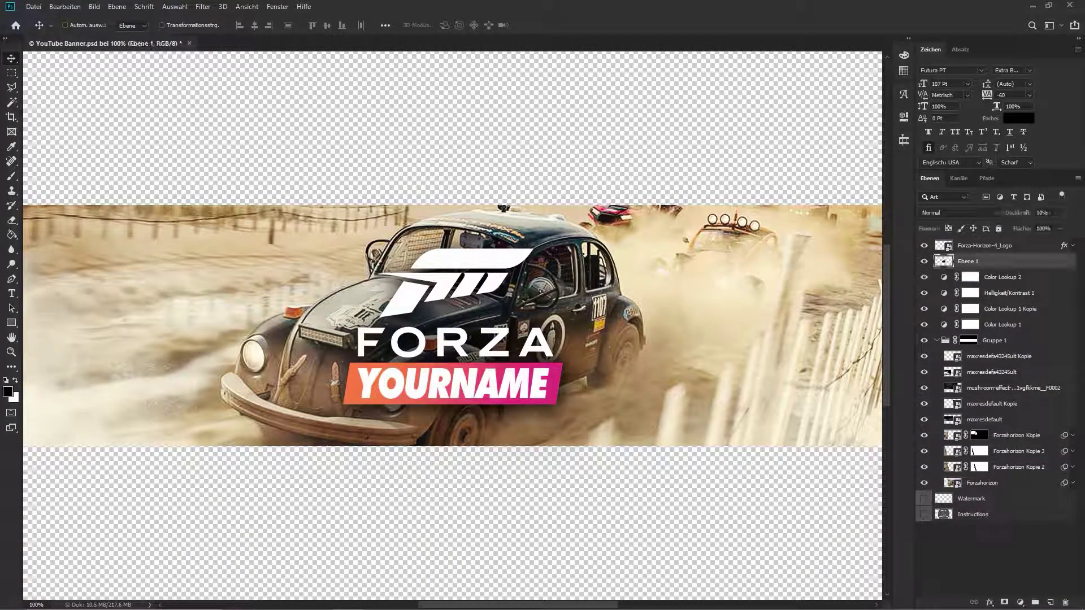
# - Nudge the text inside the logo smart object, then save and close it
pyautogui.doubleClick(942, 245)
pyautogui.moveTo(479, 377); pyautogui.dragTo(475, 377)
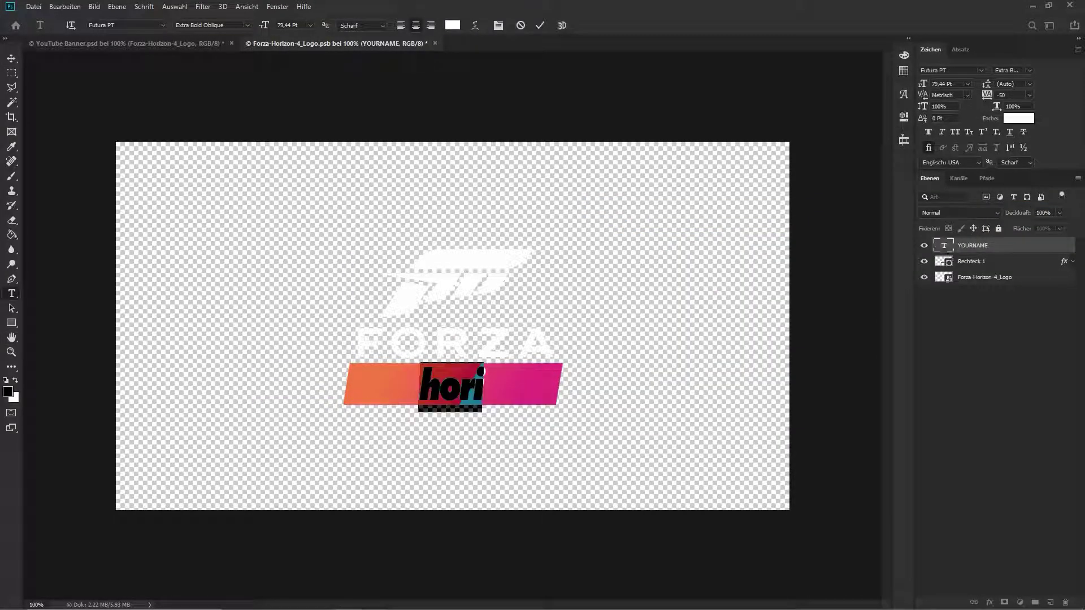
pyautogui.hotkey('ctrl', 's')
pyautogui.hotkey('ctrl', 'w')
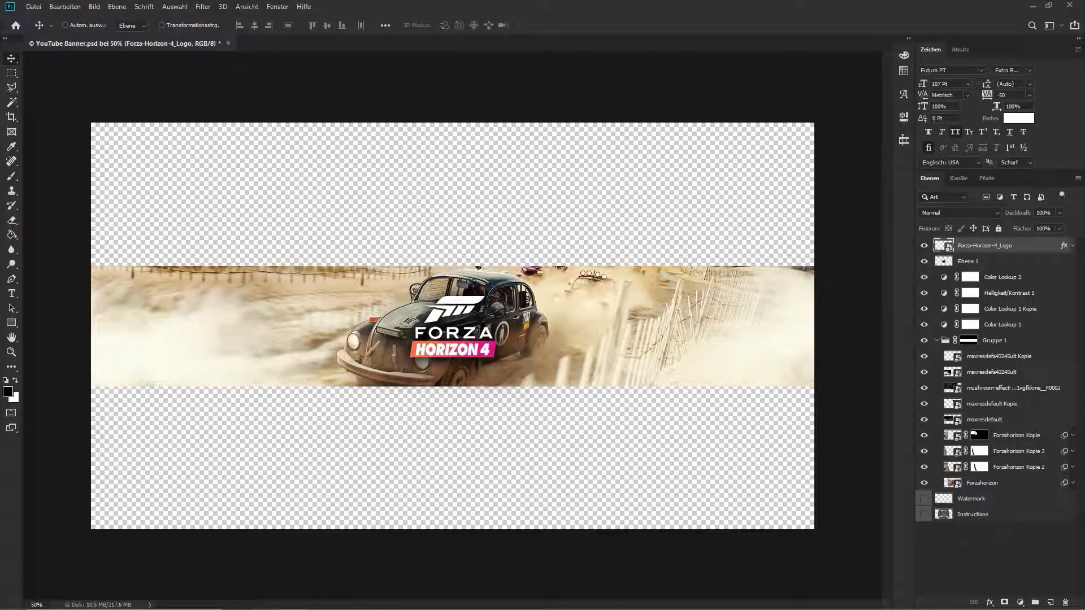
# - Set the dust photo layer's blend mode to Negativ multiplizieren
pyautogui.click(999, 356)
pyautogui.click(959, 212)
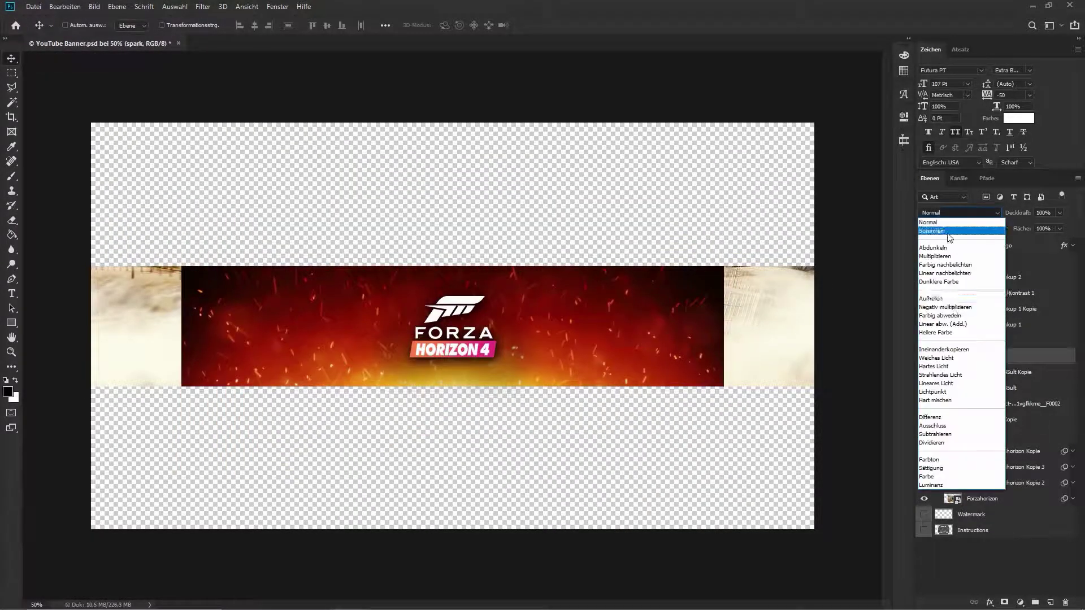
pyautogui.click(950, 300)
pyautogui.click(1020, 603)
# - Add an Exposure adjustment and a brightening Curves adjustment to the banner
pyautogui.click(977, 481)
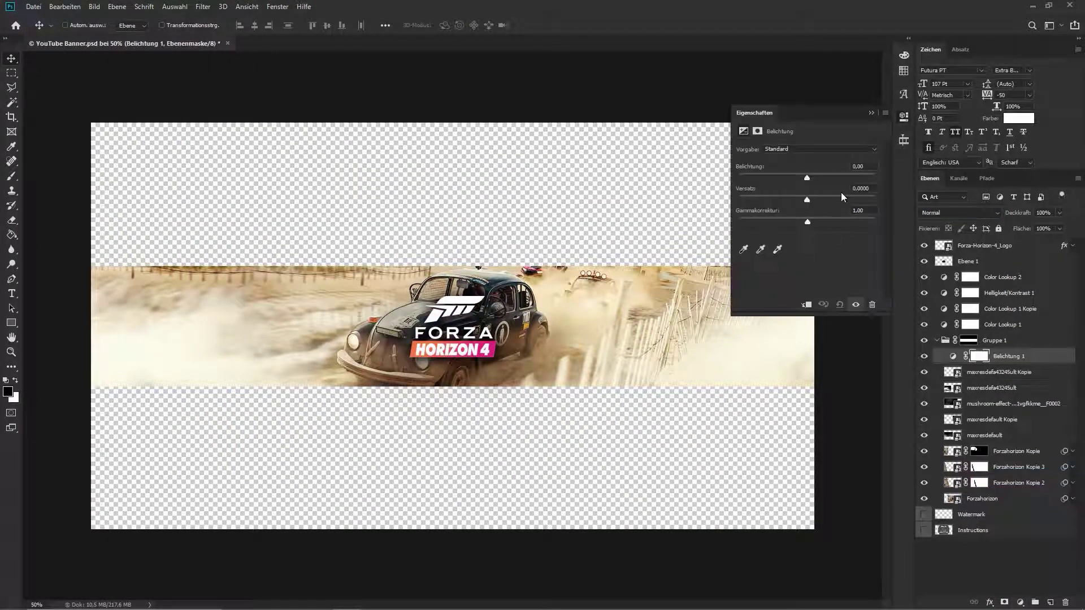
pyautogui.moveTo(807, 178); pyautogui.dragTo(797, 177)
pyautogui.click(1020, 603)
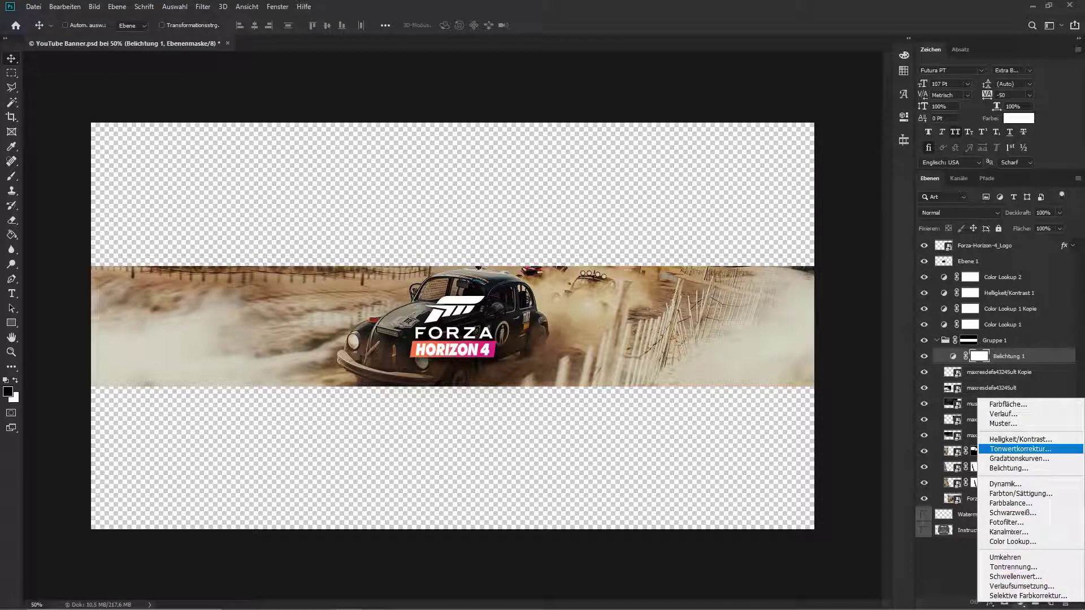
pyautogui.click(1020, 449)
pyautogui.hotkey('ctrl', 'z')
pyautogui.click(1020, 603)
pyautogui.click(1019, 458)
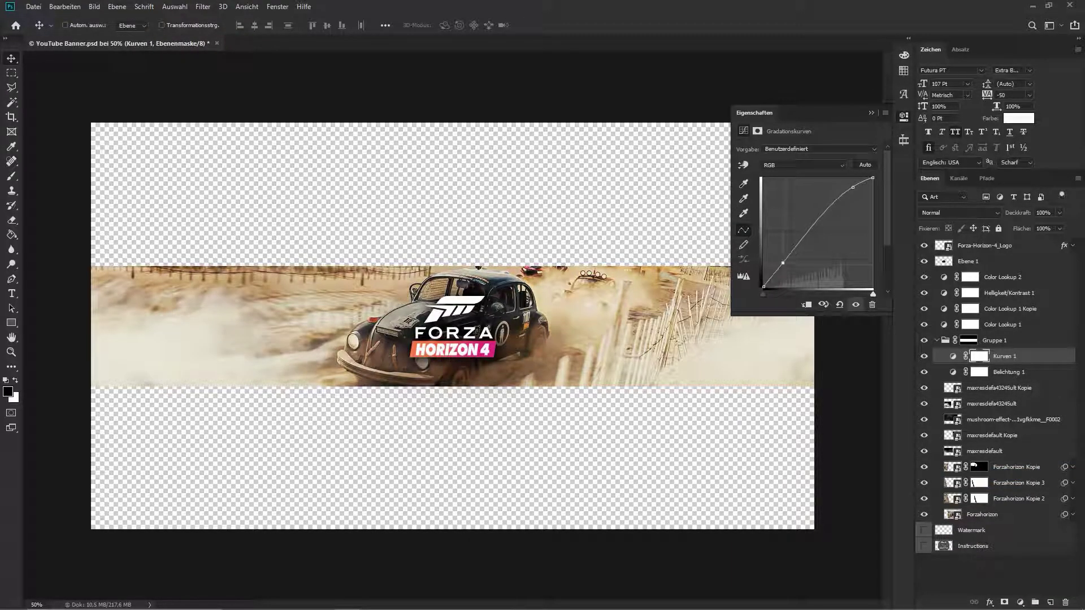
# - Add a Photo Filter adjustment using the Kaltfilter (80) cooling filter
pyautogui.click(1020, 602)
pyautogui.click(1011, 517)
pyautogui.click(820, 149)
pyautogui.click(791, 185)
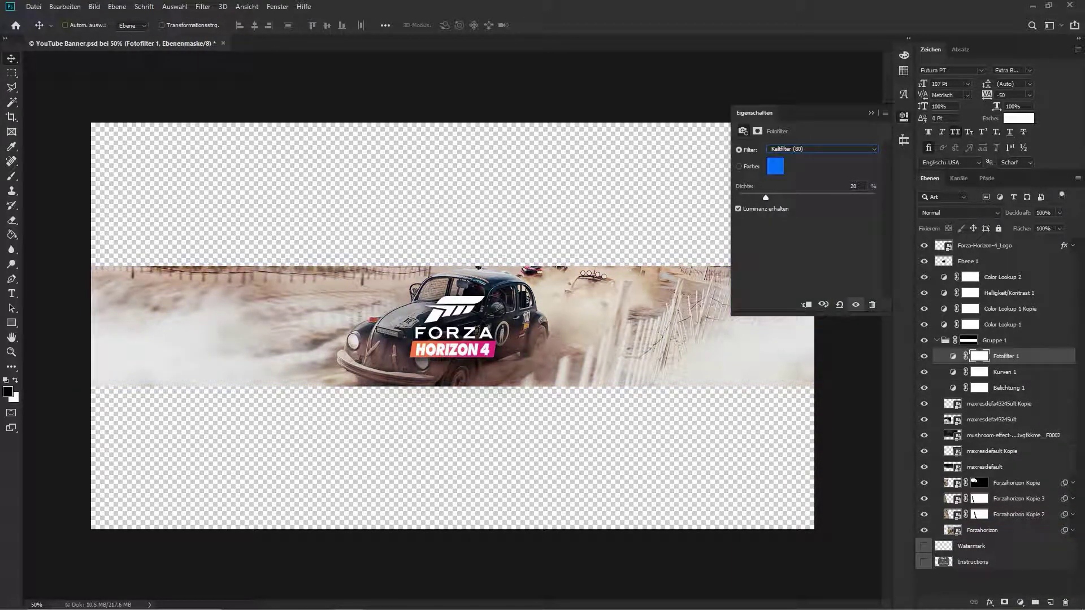
pyautogui.press('Delete')
# - Group the colour adjustments into Gruppe 2 and position the new photo over the banner
pyautogui.keyDown('shift'); pyautogui.click(939, 277); pyautogui.keyUp('shift')
pyautogui.hotkey('ctrl', 'g')
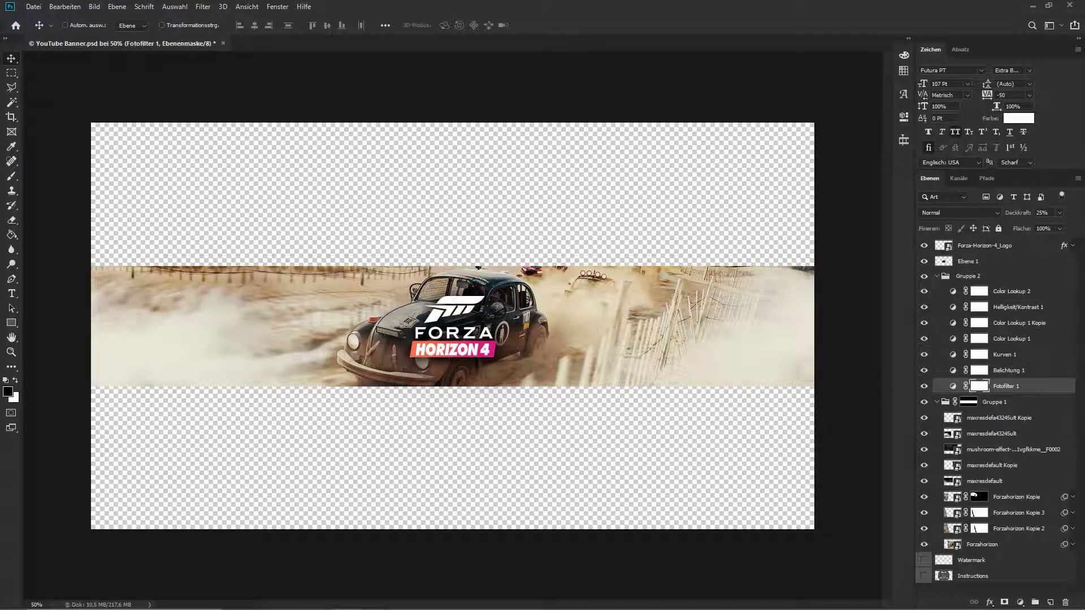
pyautogui.moveTo(561, 356); pyautogui.dragTo(343, 343)
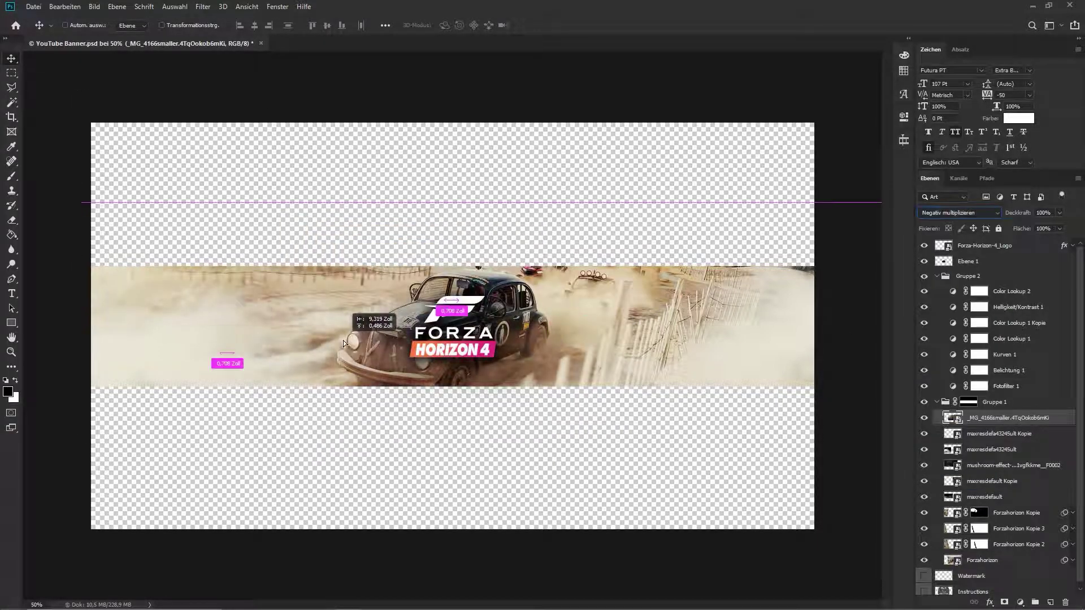
# - Collapse Gruppe 2 and target the photo layer's image instead of its mask
pyautogui.press('v')
pyautogui.click(937, 276)
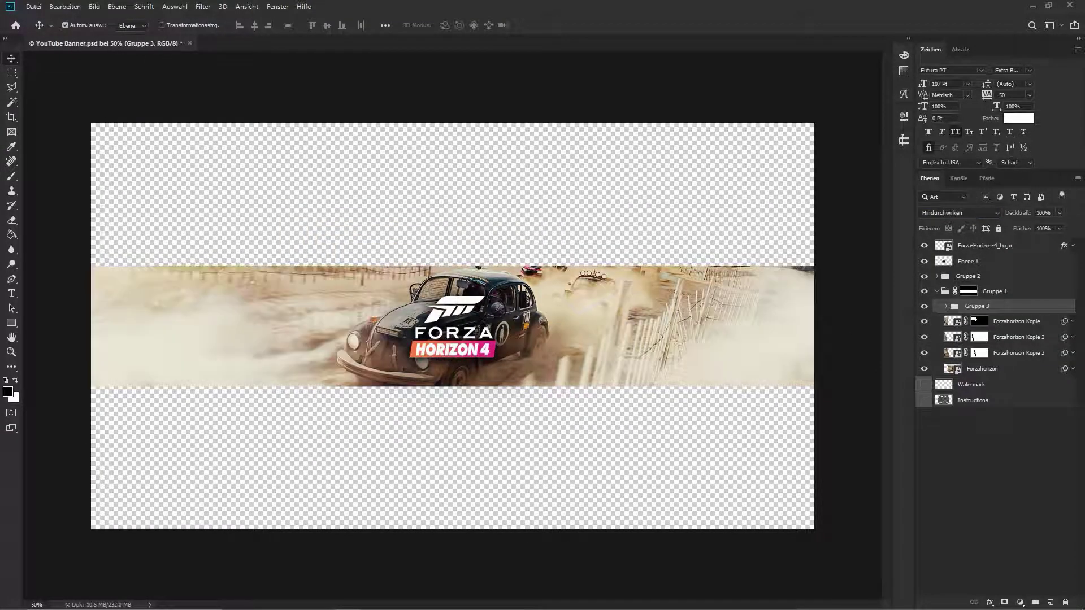
pyautogui.click(952, 306)
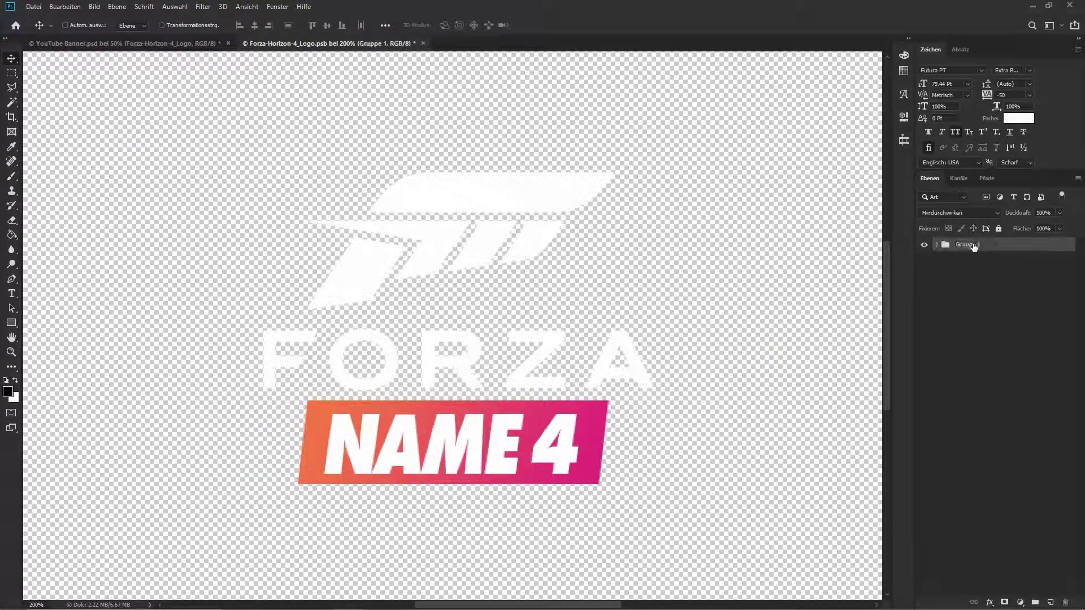
# - Rename the logo's layer group to Text, then save and close the logo file
pyautogui.write('ifg +')
pyautogui.press('Return')
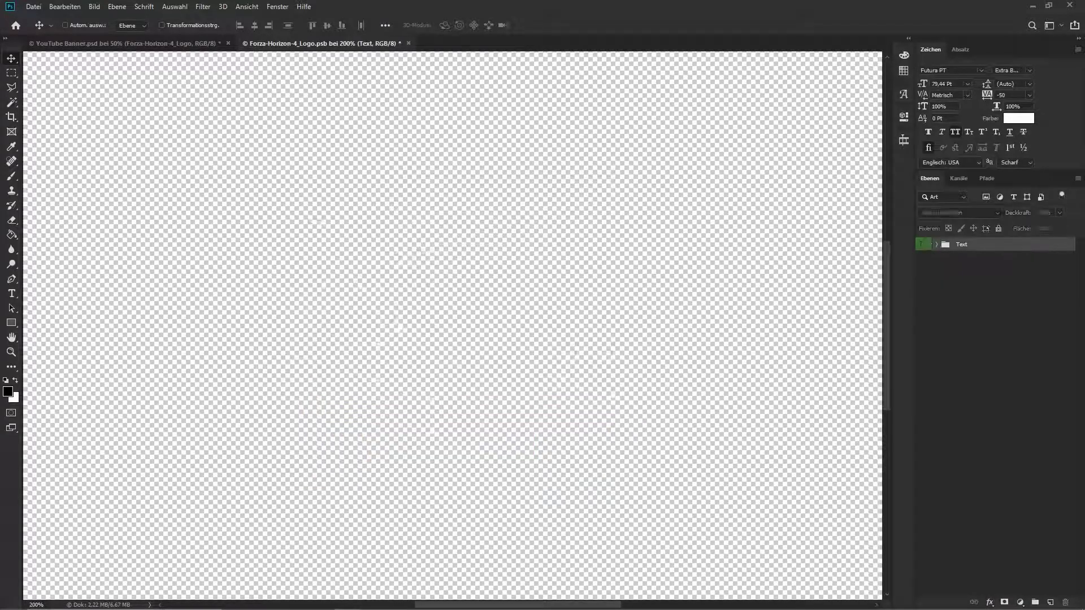
pyautogui.hotkey('ctrl', 's')
pyautogui.hotkey('ctrl', 'w')
# - Name the group CC, collapse the CC and Banner groups, and label Banner red
pyautogui.click(976, 308)
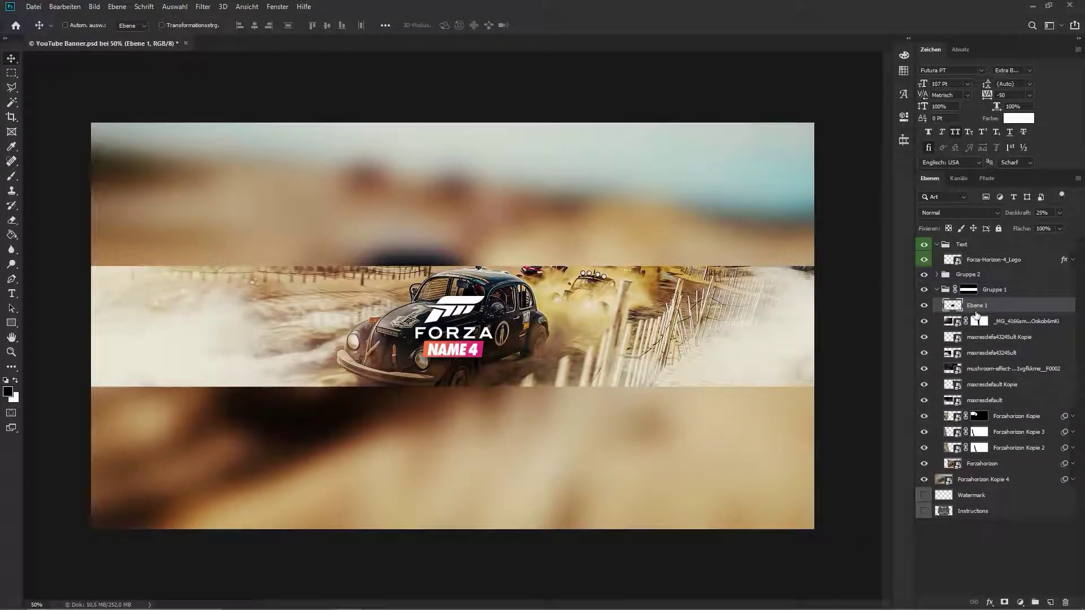
pyautogui.press('Return')
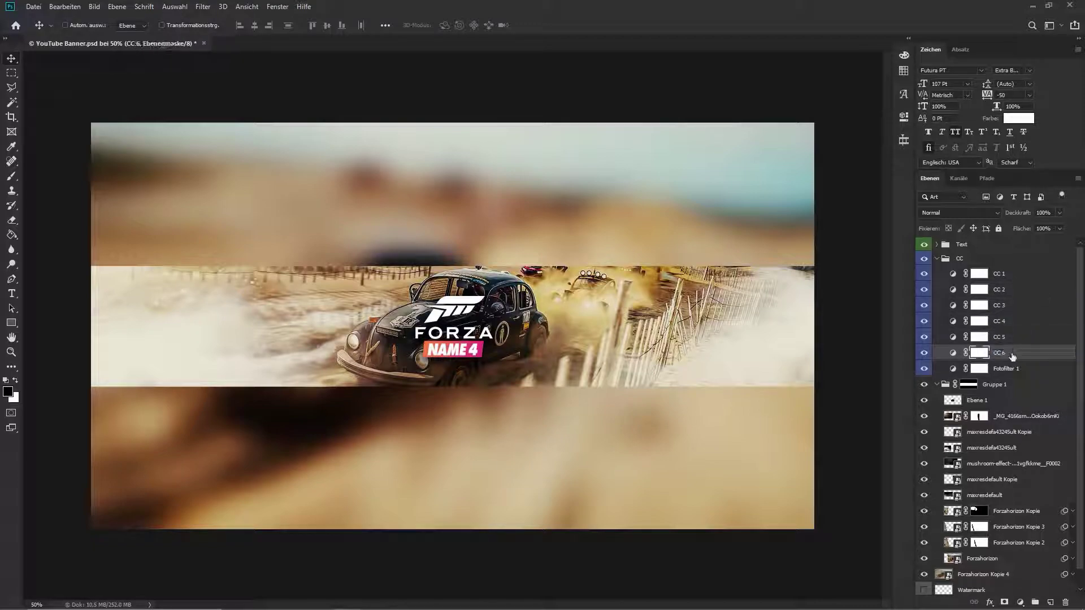
pyautogui.click(938, 259)
pyautogui.write('1')
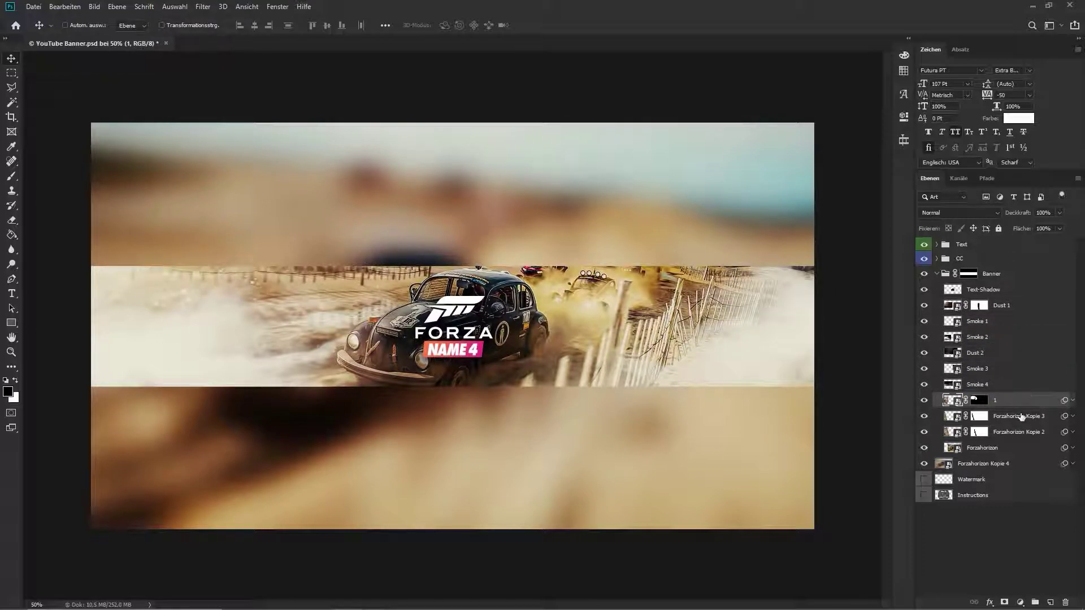
pyautogui.click(937, 273)
pyautogui.click(983, 289)
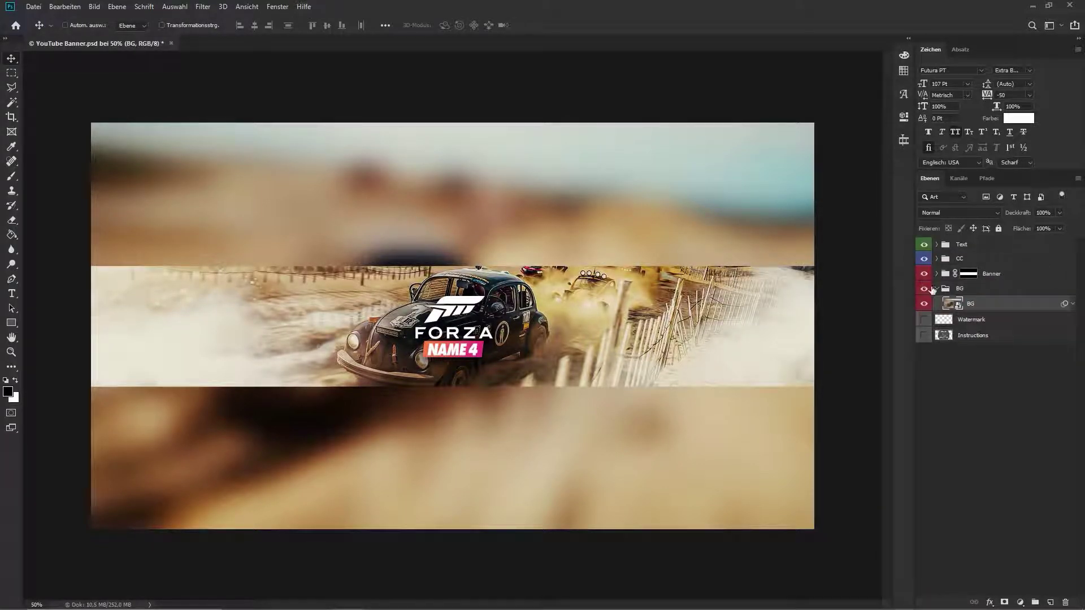